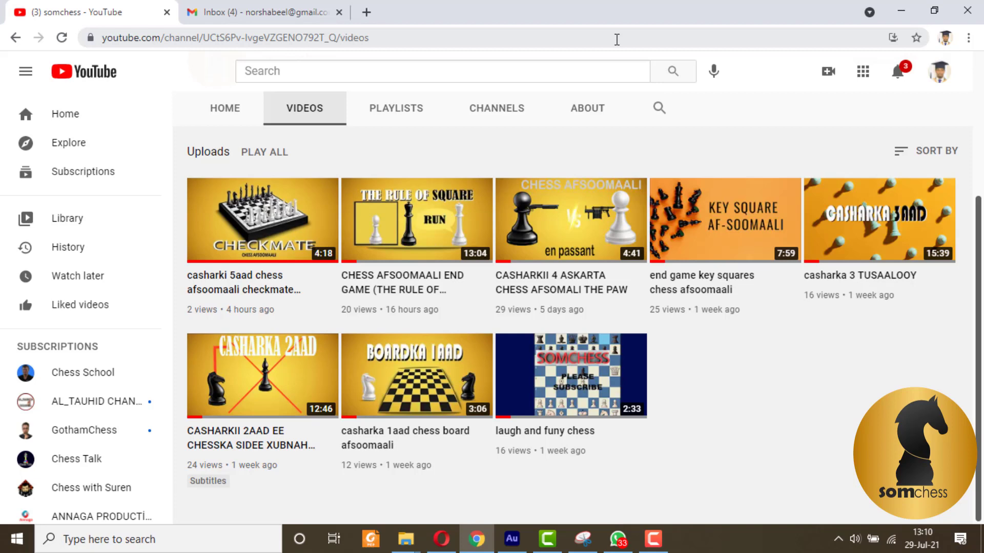
Step: Search Google for 'lichess' in a new tab and open the lichess.org home page
left_click(367, 12)
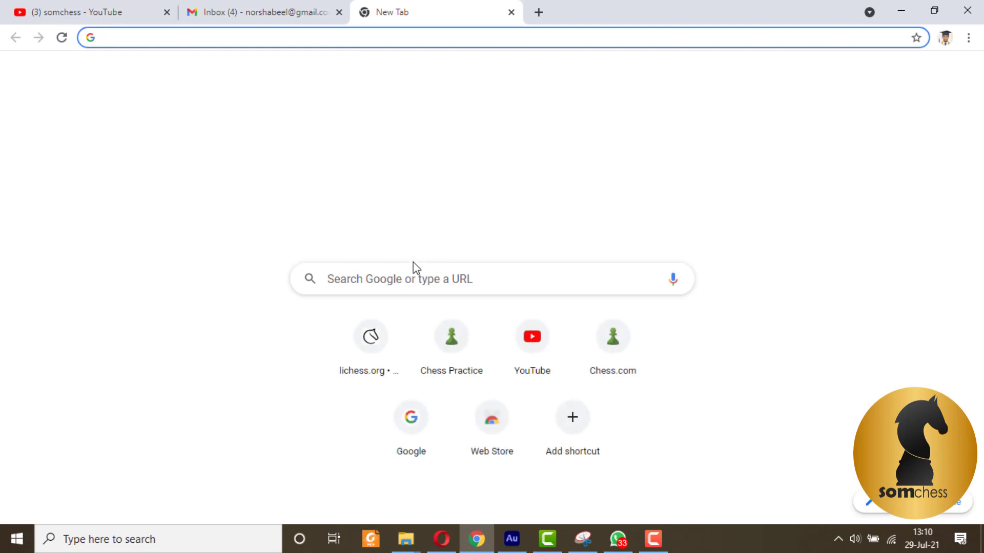
left_click(415, 273)
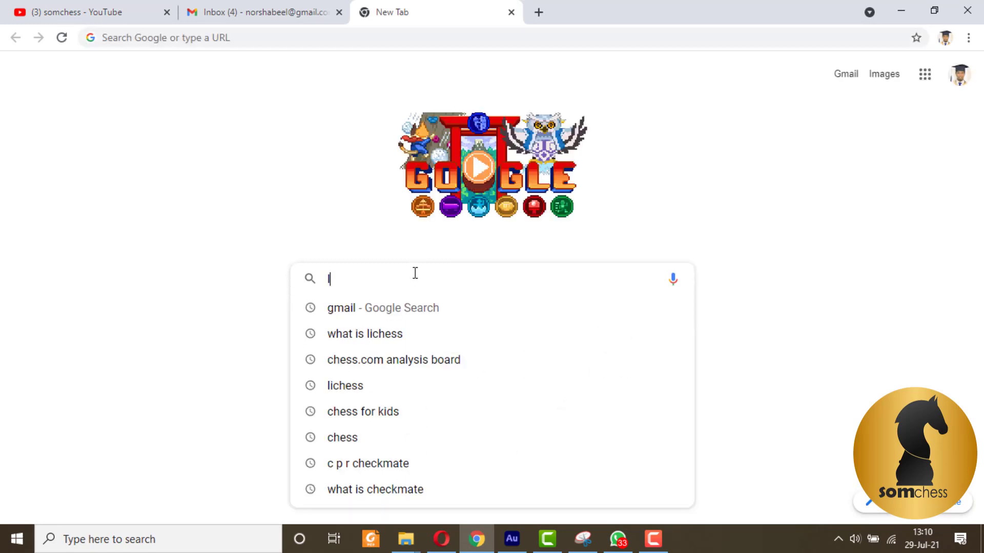
type("lichess")
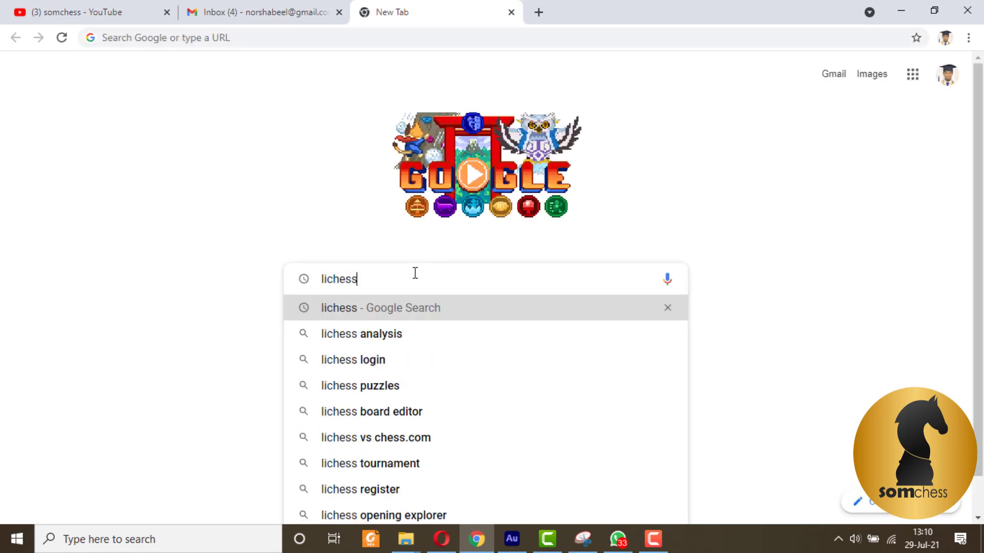
key("Return")
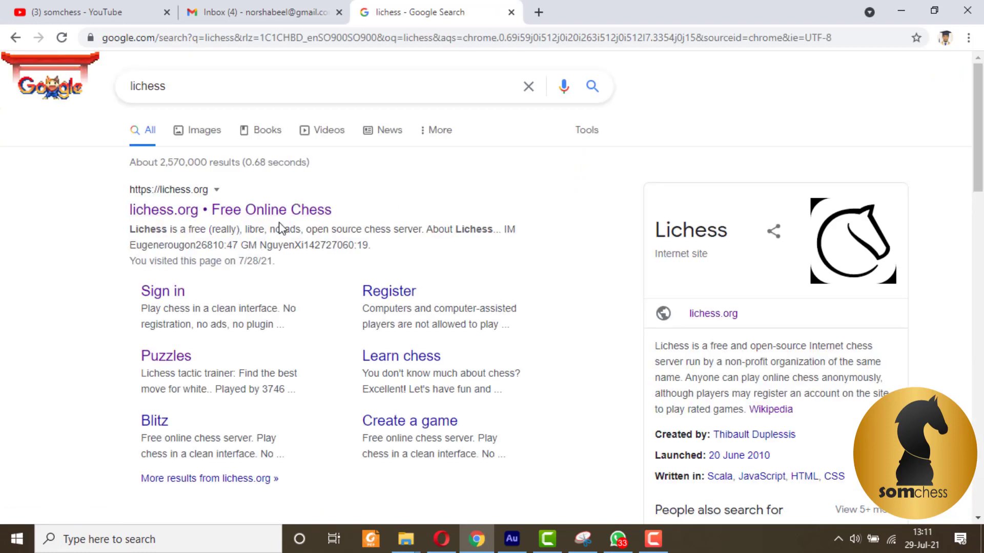
left_click_drag(281, 228, 129, 188)
left_click(438, 208)
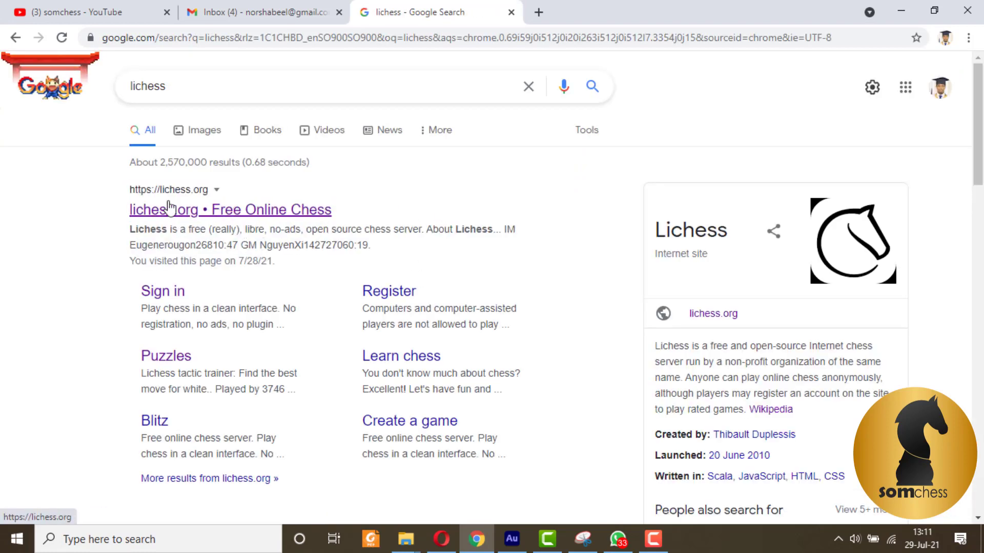
left_click(185, 211)
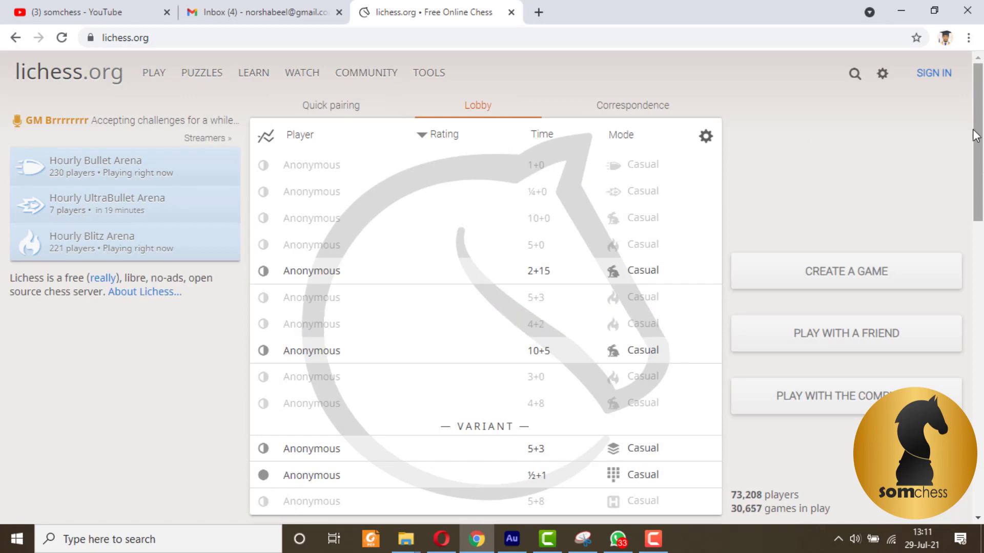
Step: Open the Lichess Register form and enter a new user name
left_click(925, 82)
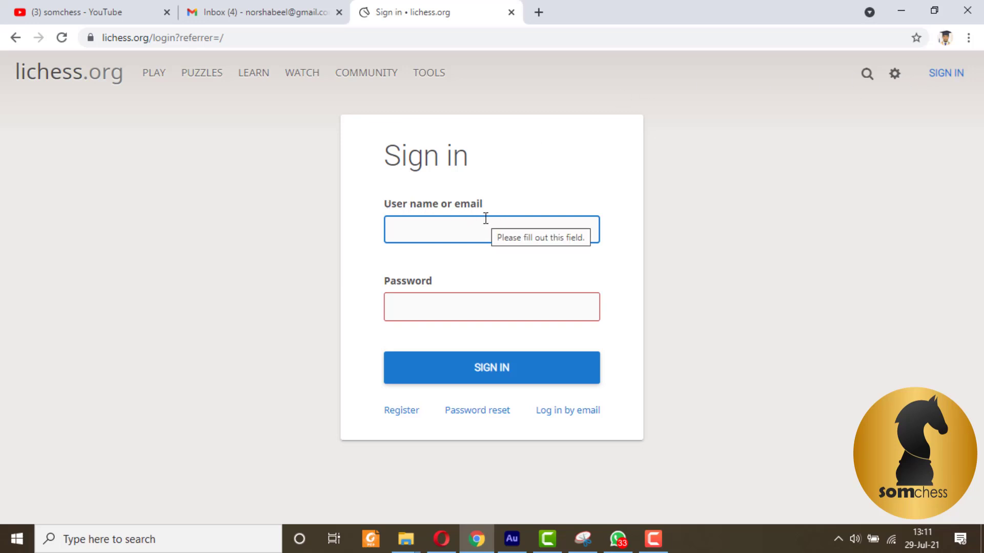
left_click(398, 412)
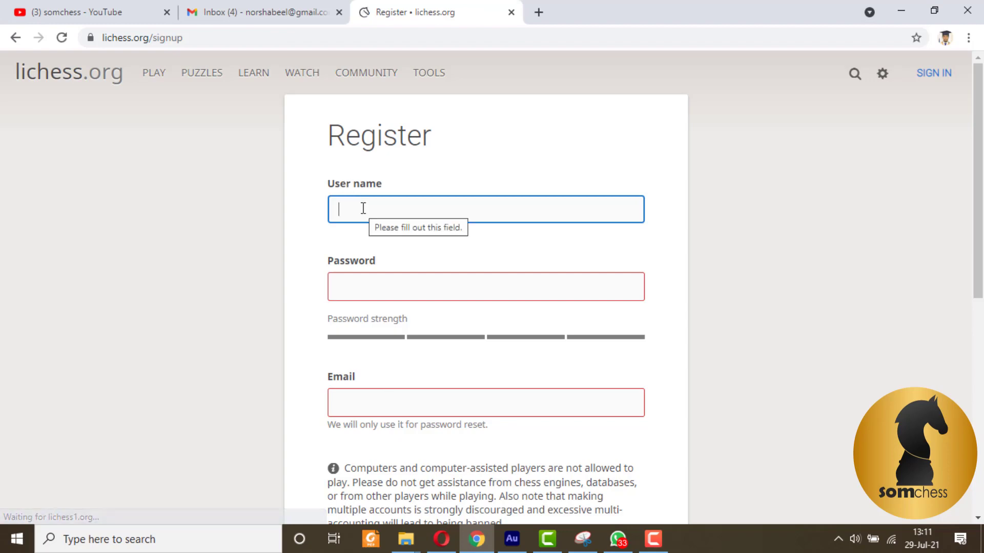
type("som")
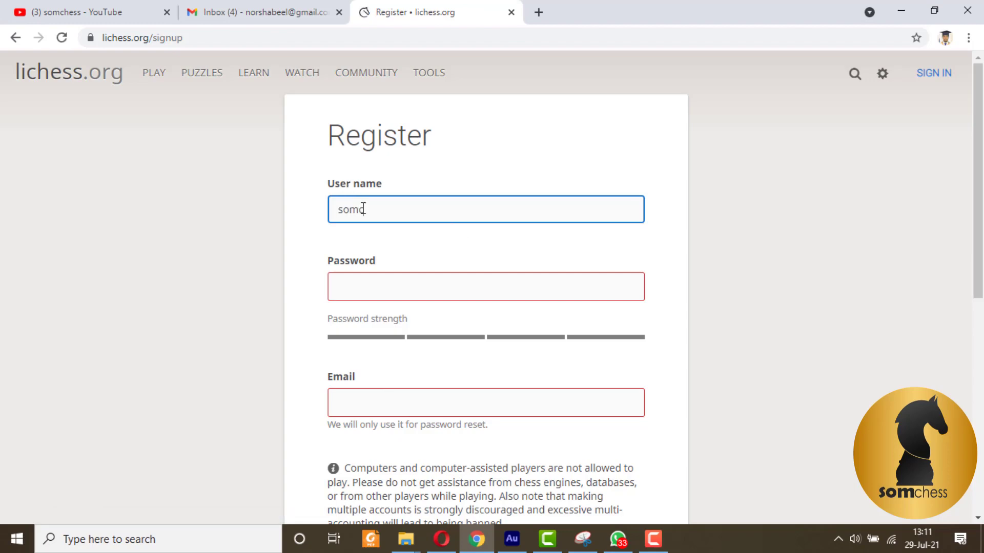
type("chess")
Step: Enter a strong account password and type the e-mail address
left_click(352, 291)
type("****")
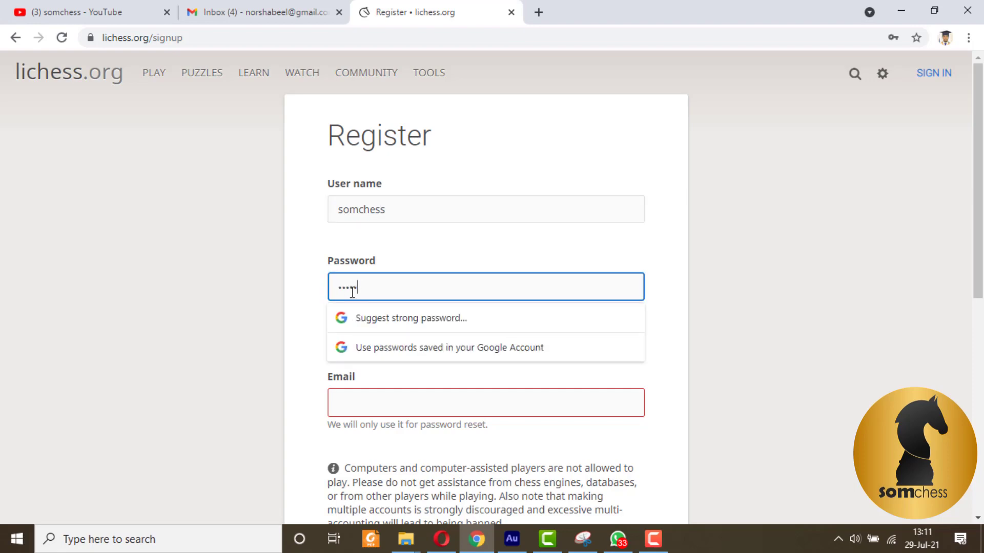
type("********")
left_click(472, 399)
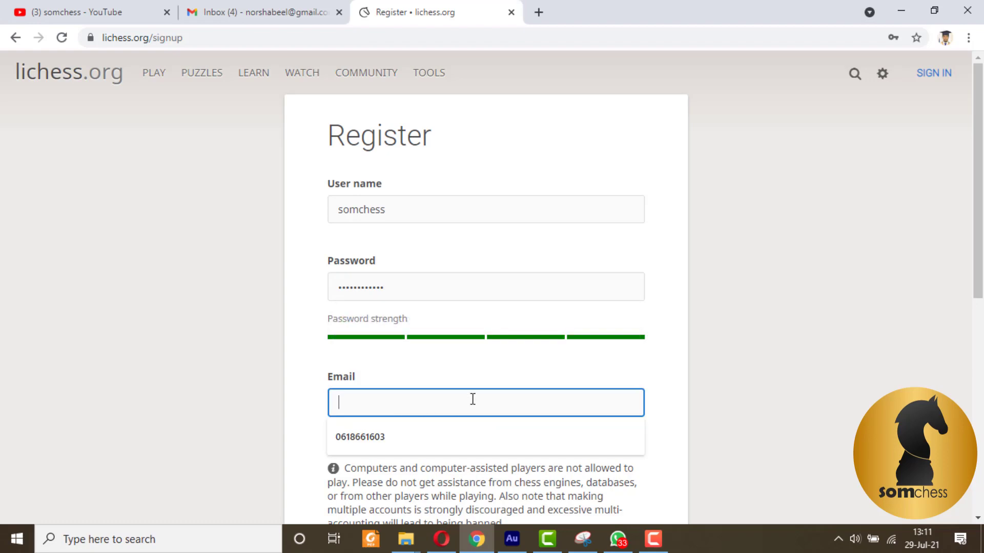
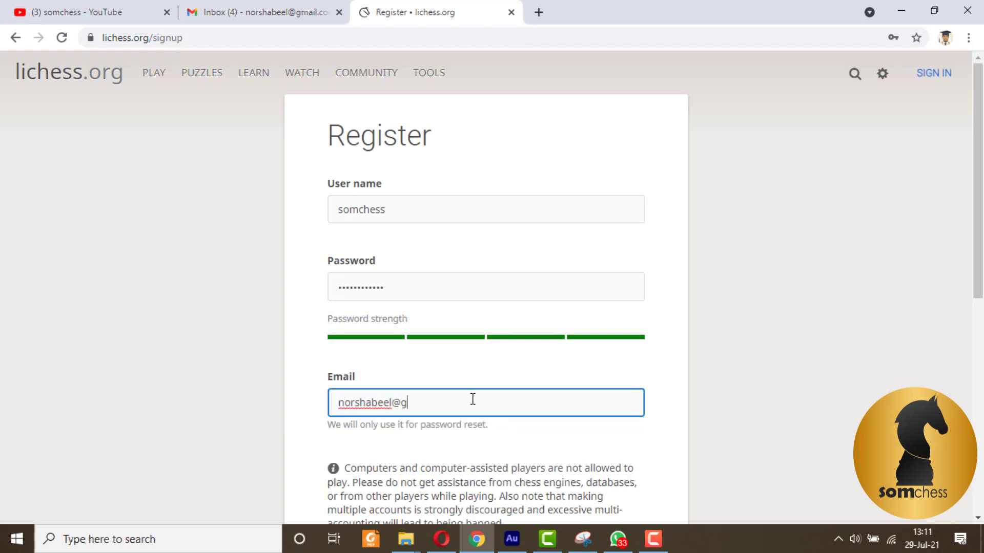
Step: Switch on all four agreement toggles, pass the hCaptcha check and submit the registration
scroll(614, 296, "down", 5)
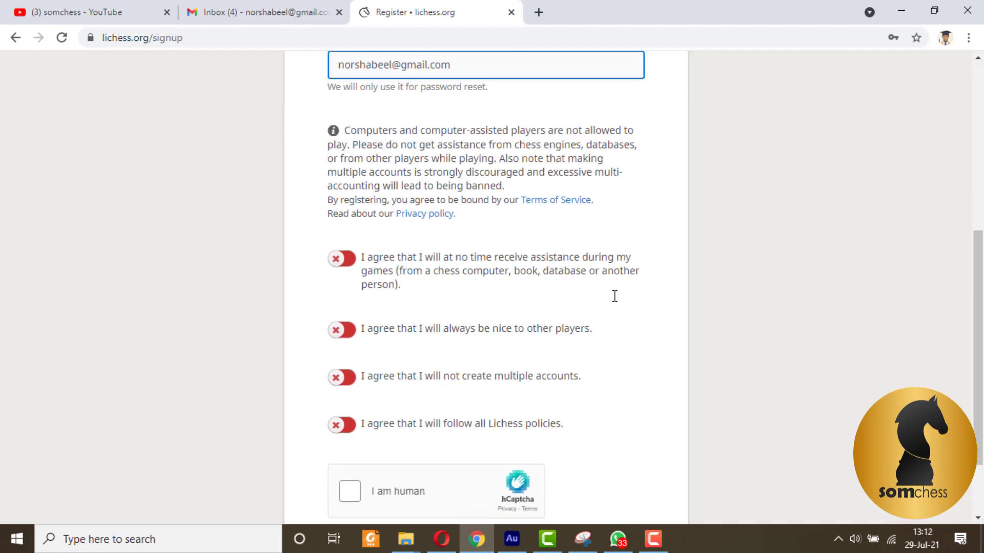
scroll(614, 296, "down", 2)
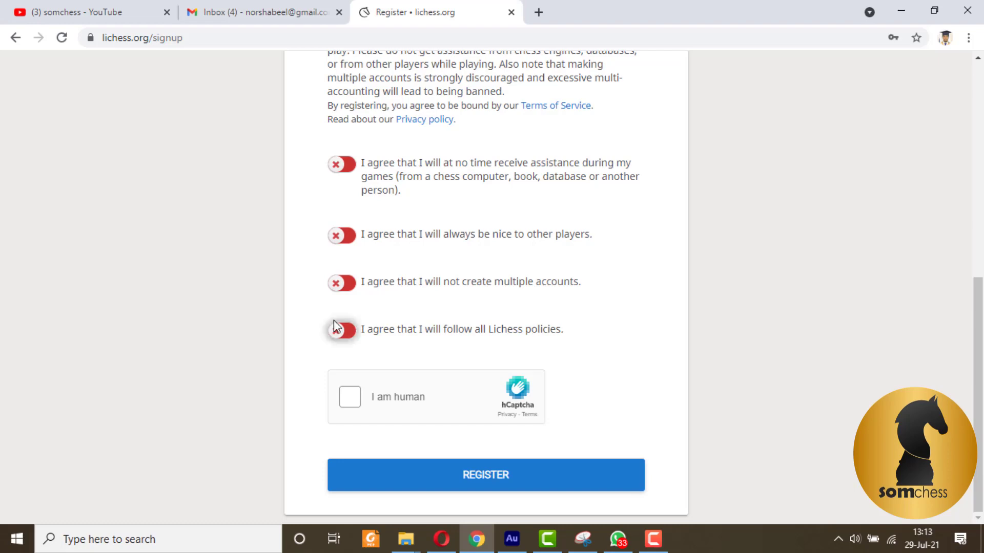
left_click(342, 332)
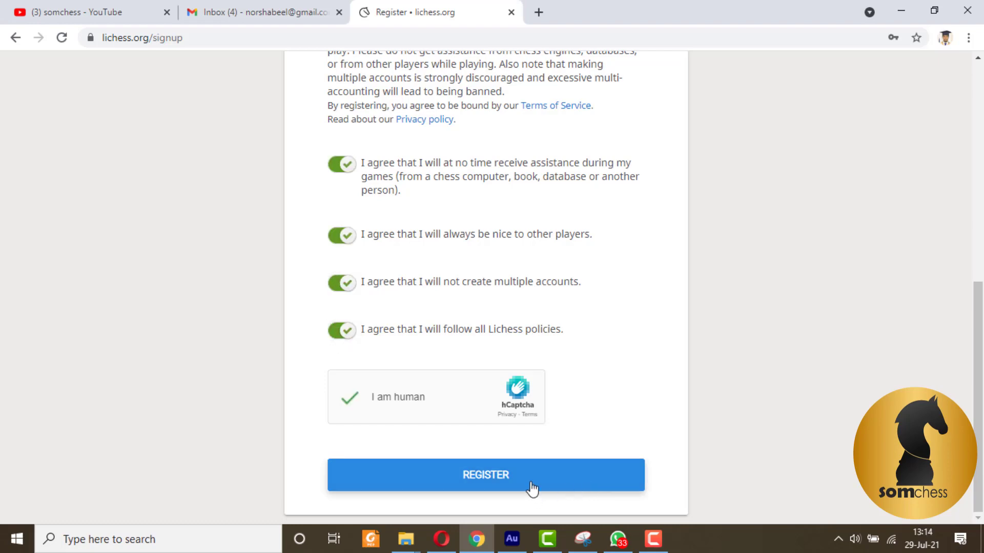
left_click(530, 487)
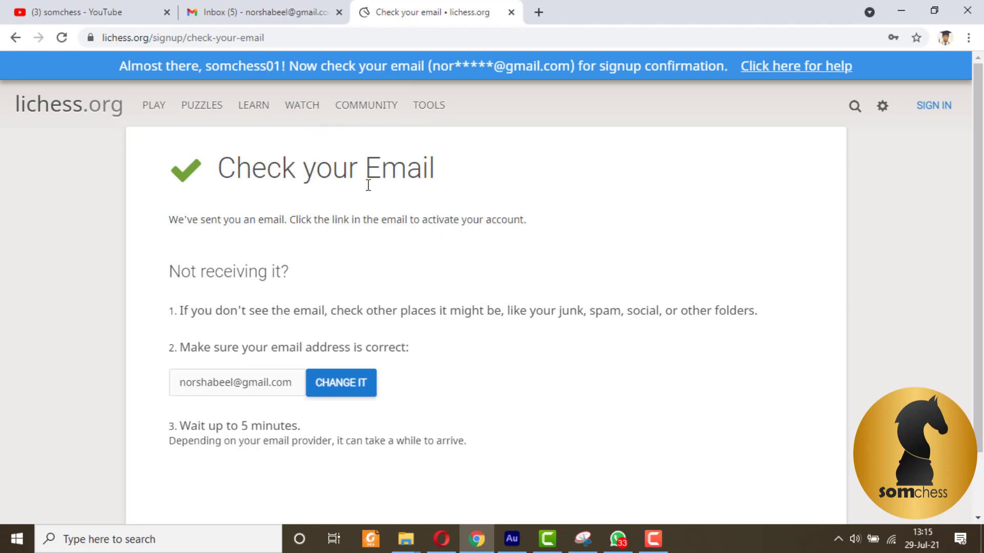
Step: Open the 'Confirm your lichess.org account' email in Gmail and follow its activation link
left_click(285, 7)
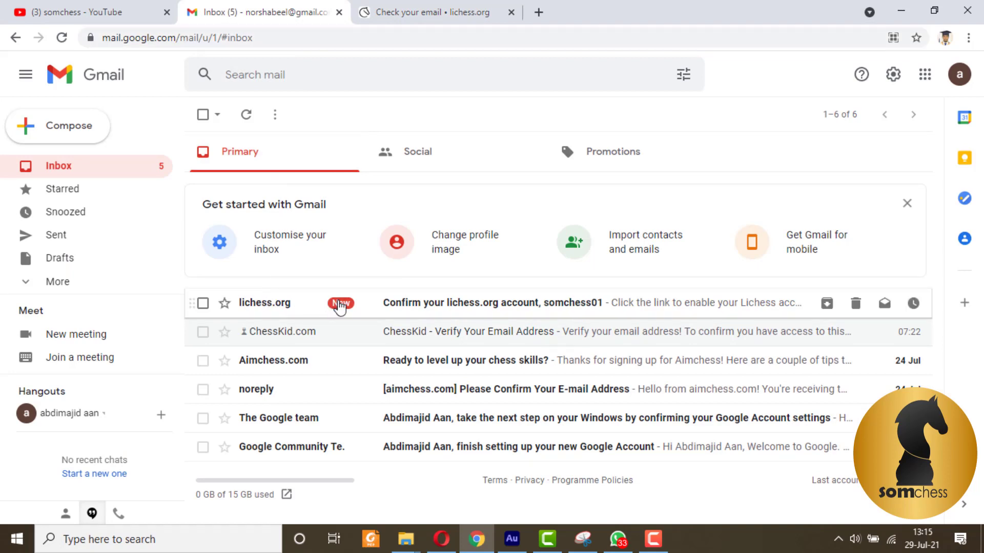
left_click(335, 304)
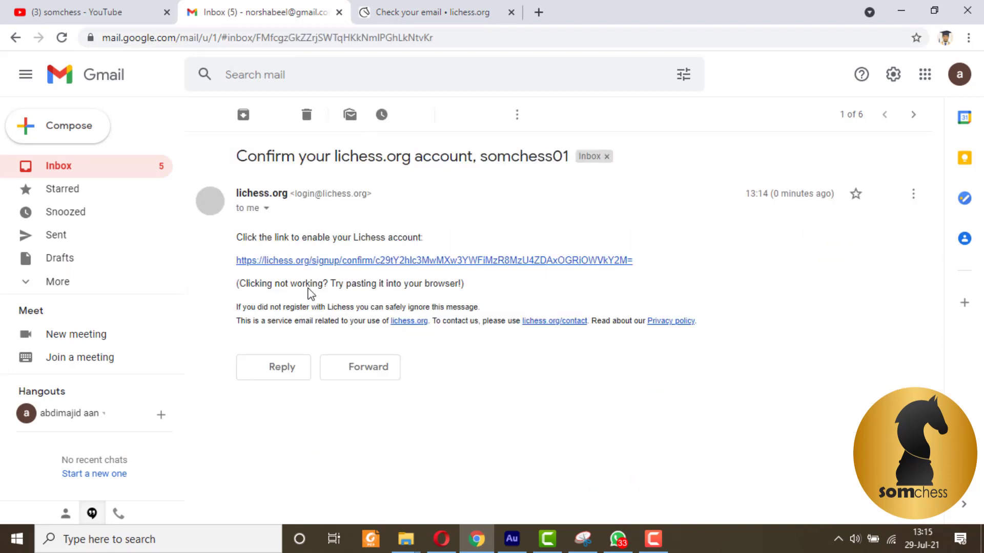
left_click(280, 262)
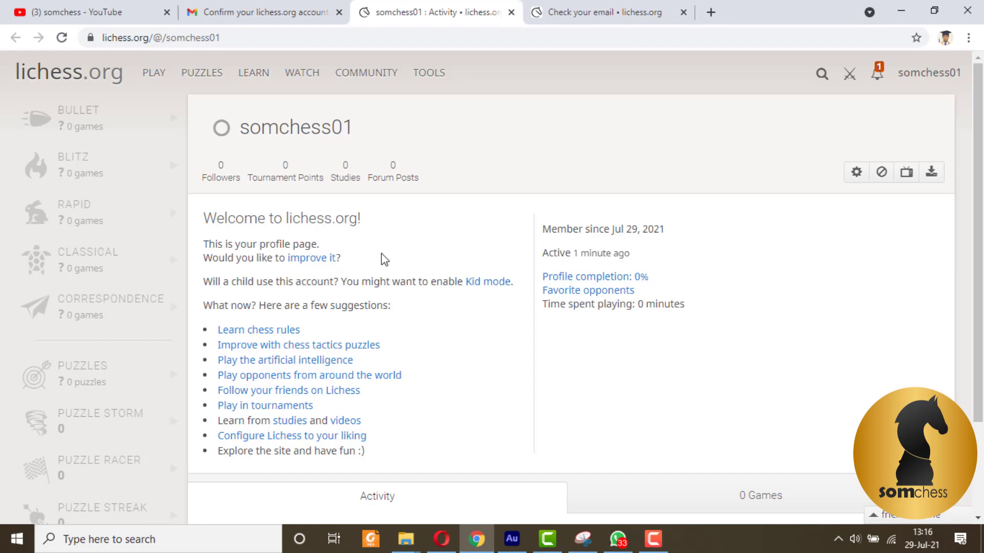
Step: Look over the new profile page, then go to the Play home page with its time controls
scroll(381, 253, "down", 2)
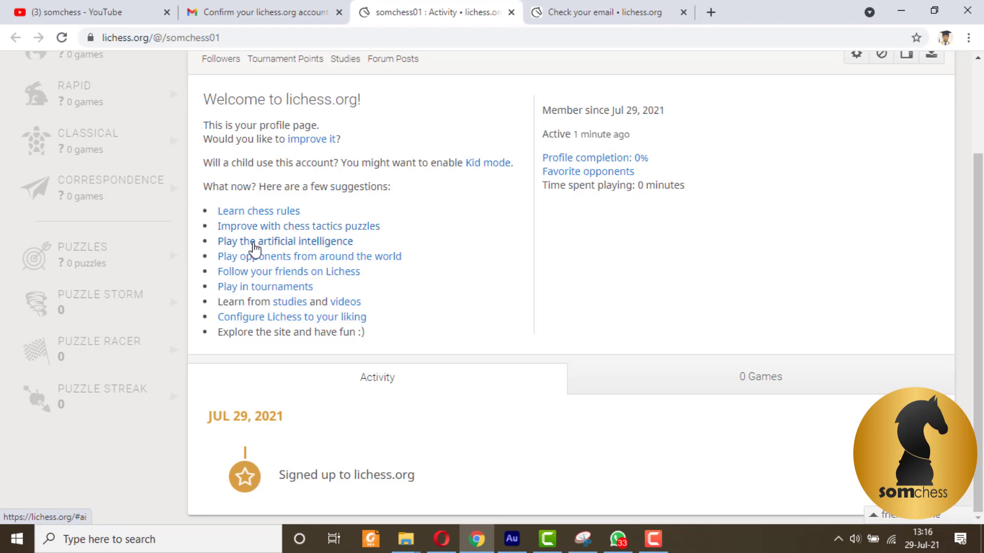
scroll(330, 158, "up", 3)
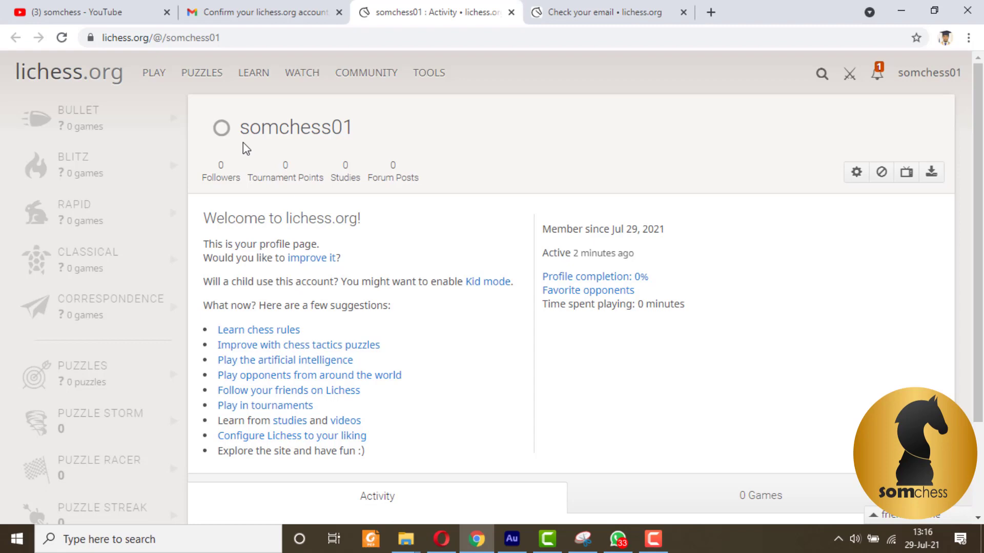
left_click(152, 84)
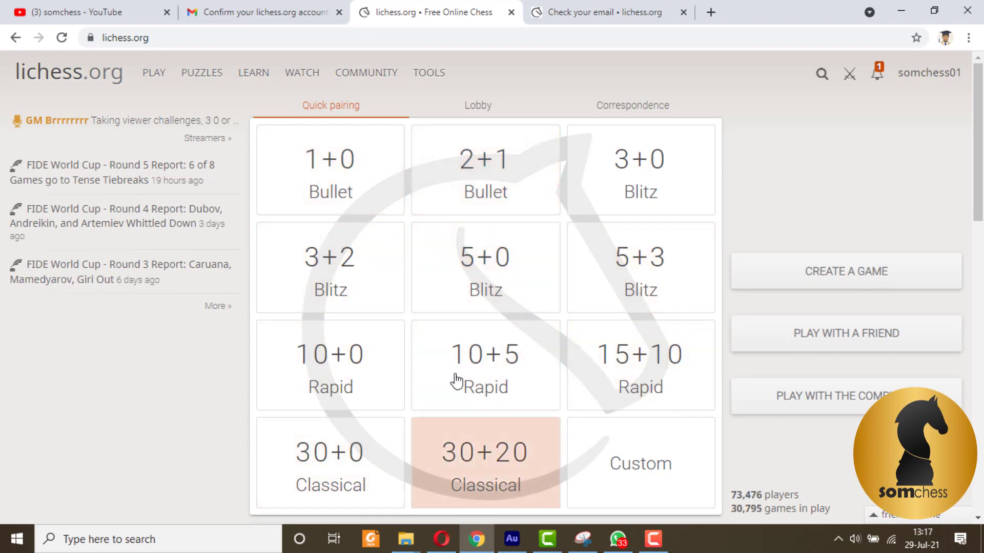
mouse_move(147, 89)
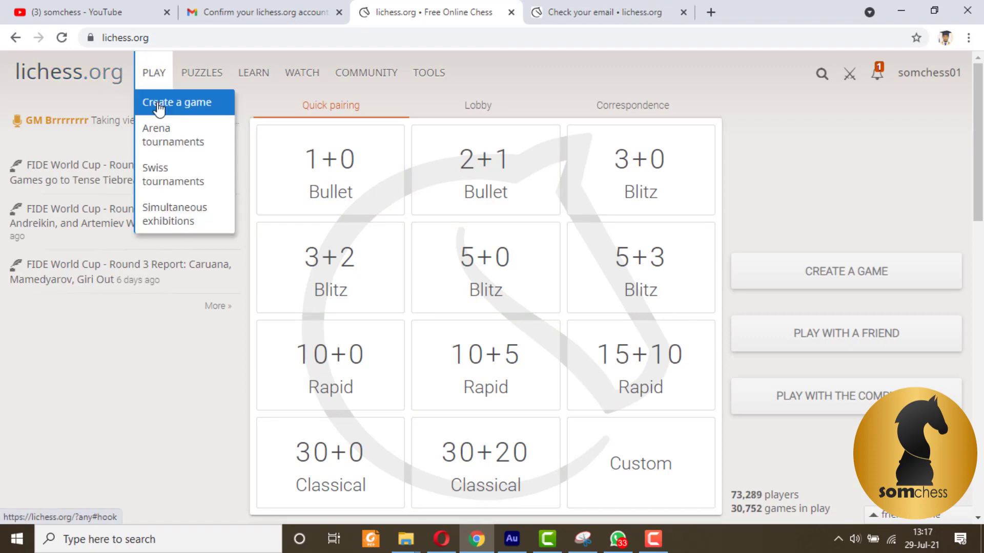
left_click(159, 106)
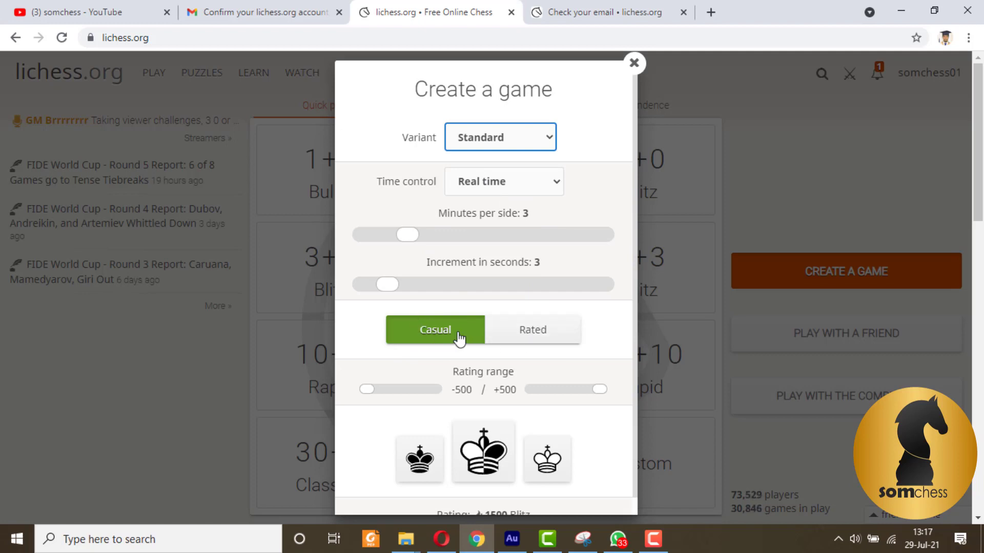
left_click(549, 340)
left_click(428, 338)
left_click(521, 343)
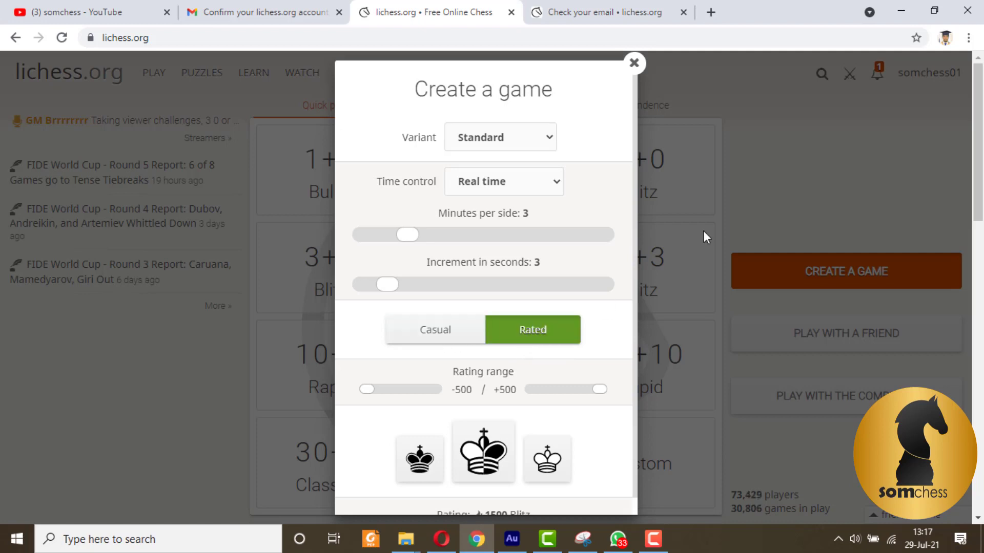
left_click(635, 65)
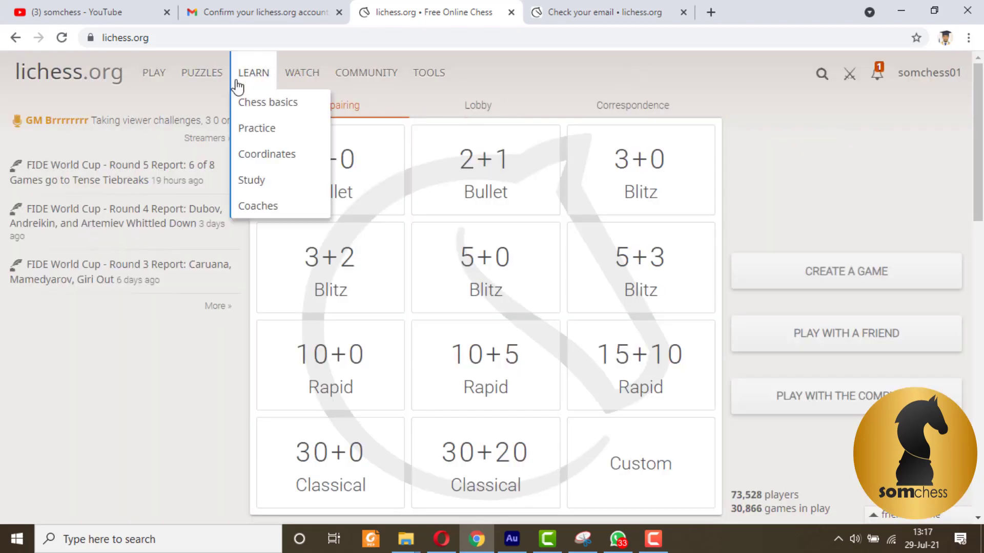
mouse_move(189, 72)
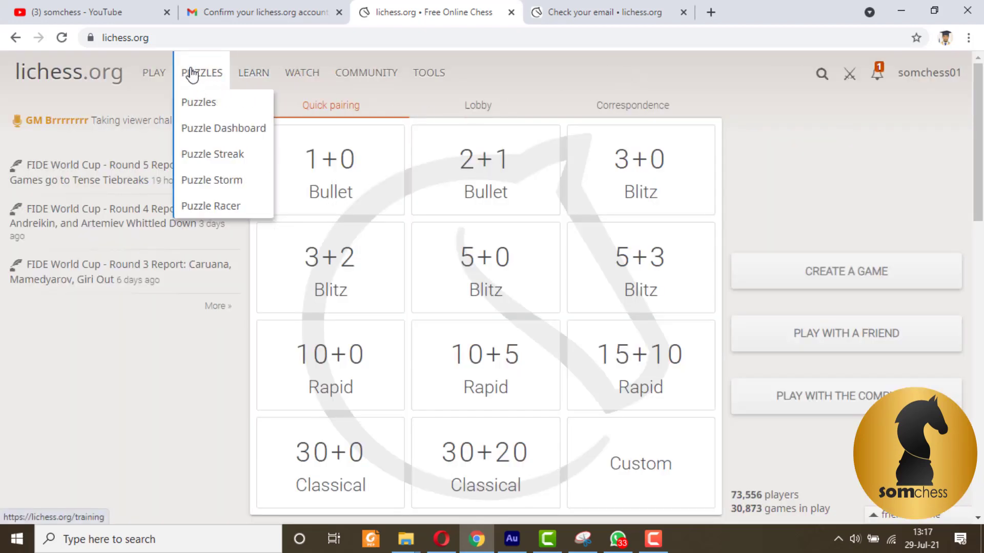
Step: Open Puzzles, go to Puzzle themes and browse the Phases, Motifs, Advanced and Mates categories
left_click(213, 105)
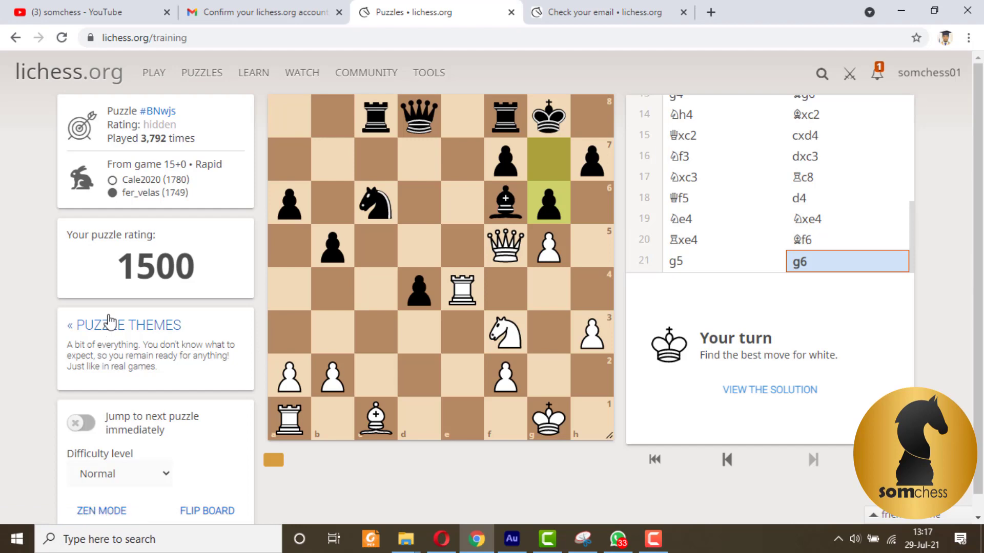
left_click(121, 326)
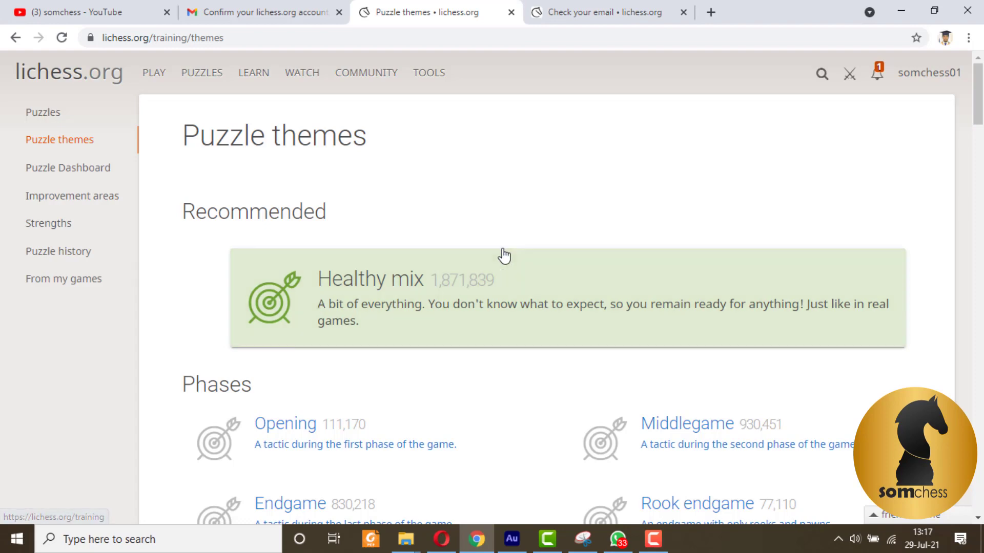
scroll(502, 257, "down", 4)
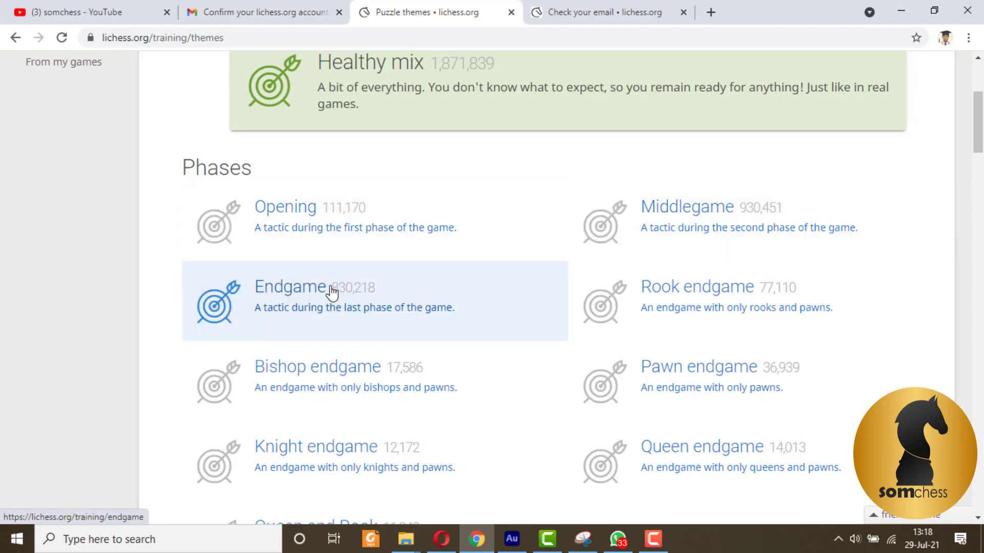
scroll(308, 276, "down", 3)
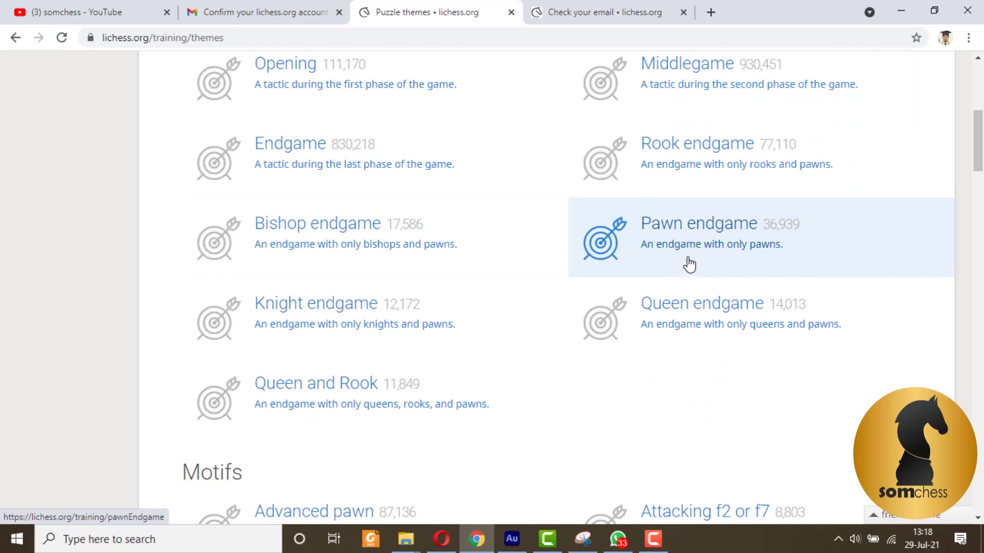
scroll(405, 325, "down", 5)
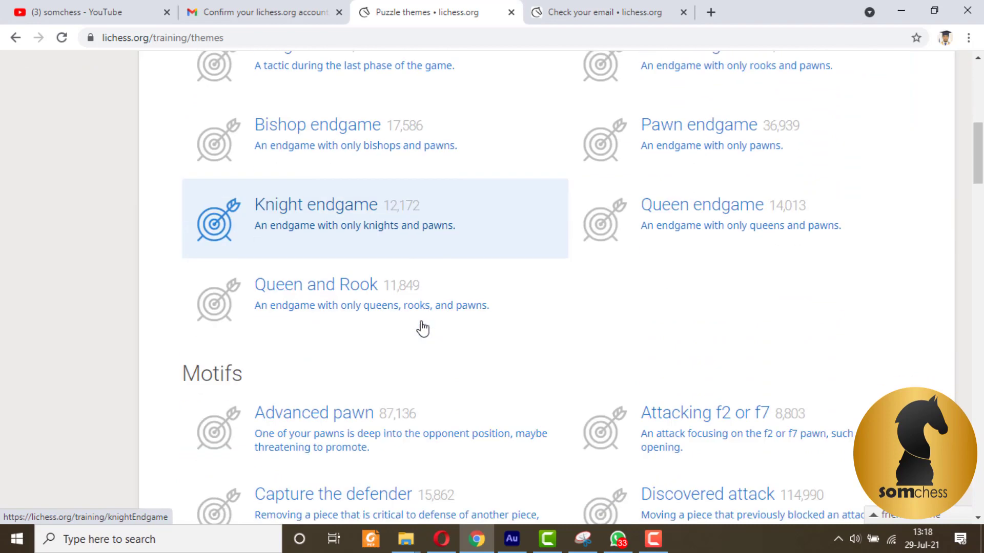
scroll(363, 318, "down", 4)
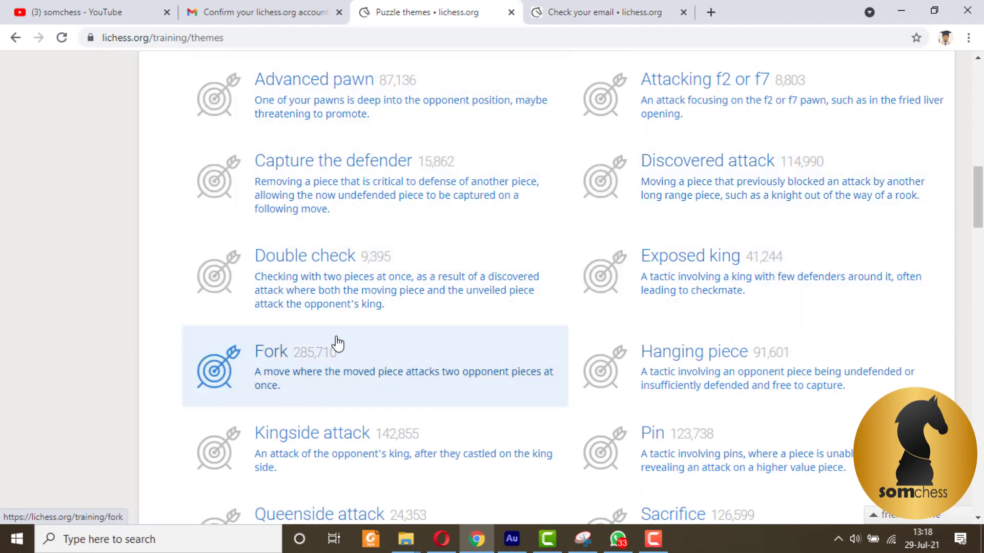
scroll(337, 343, "down", 5)
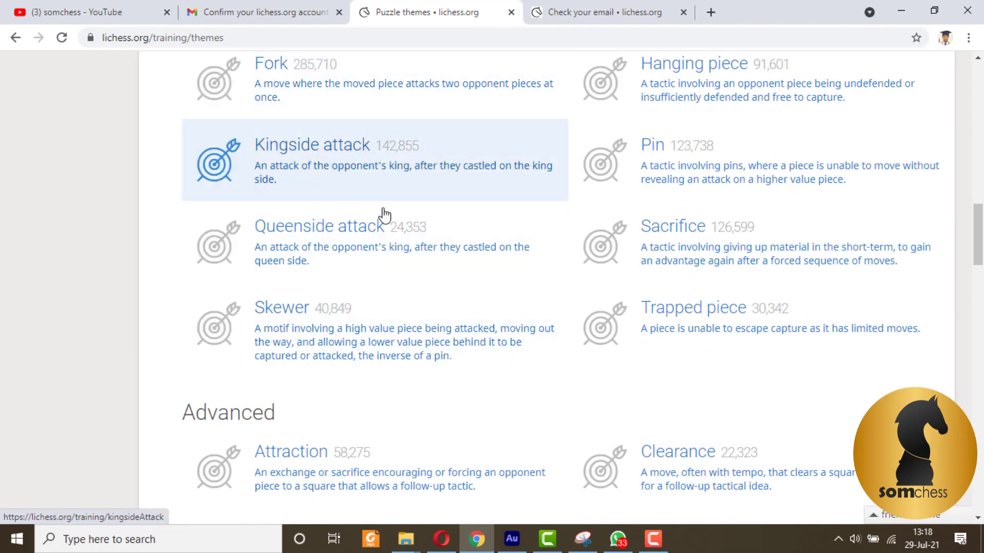
scroll(486, 405, "down", 5)
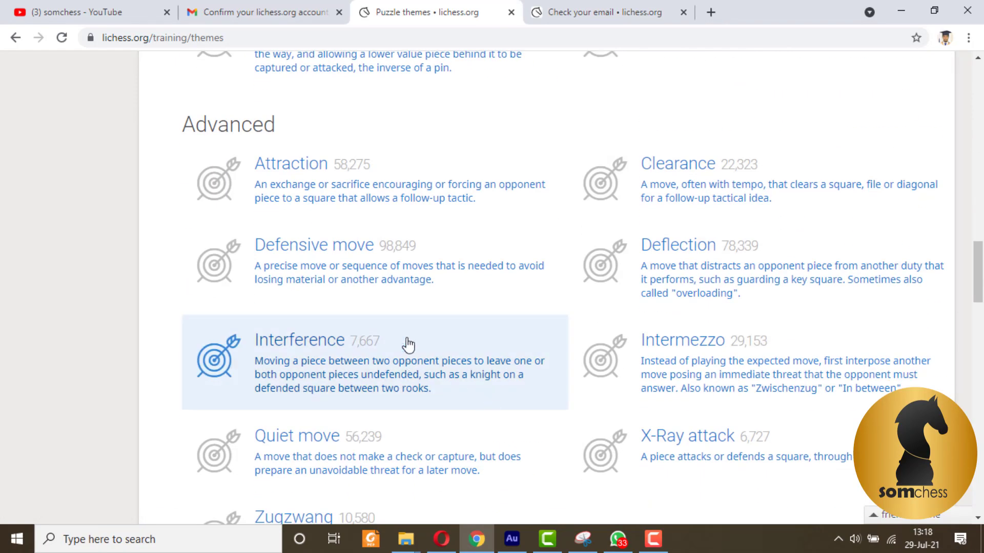
scroll(404, 343, "down", 4)
scroll(449, 290, "down", 5)
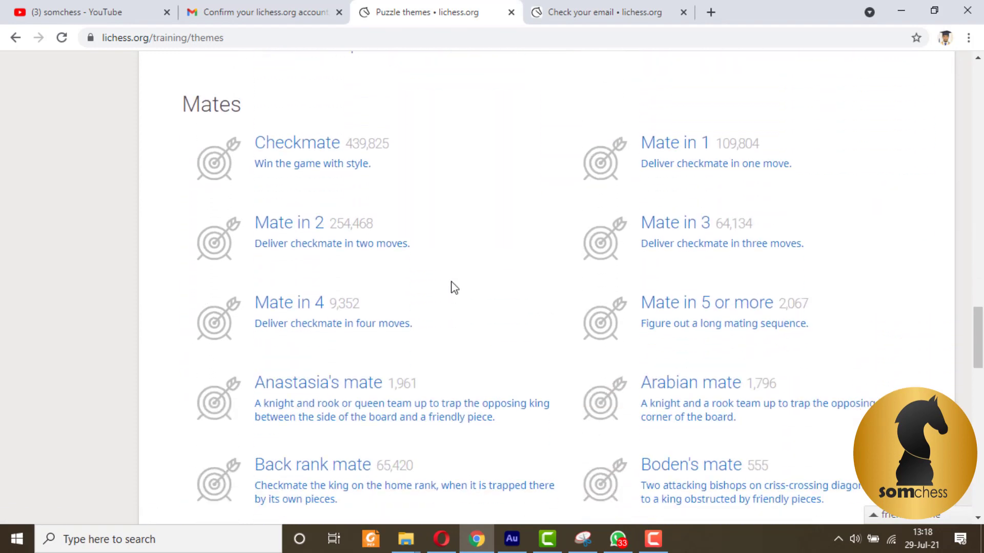
scroll(451, 287, "up", 20)
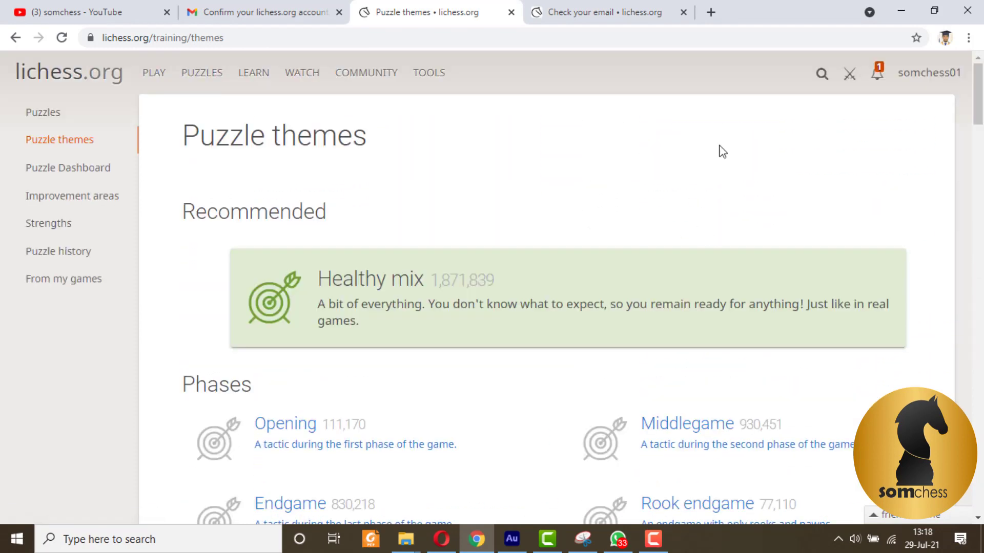
Step: Switch the Lichess site background to Dark
mouse_move(176, 69)
left_click(933, 76)
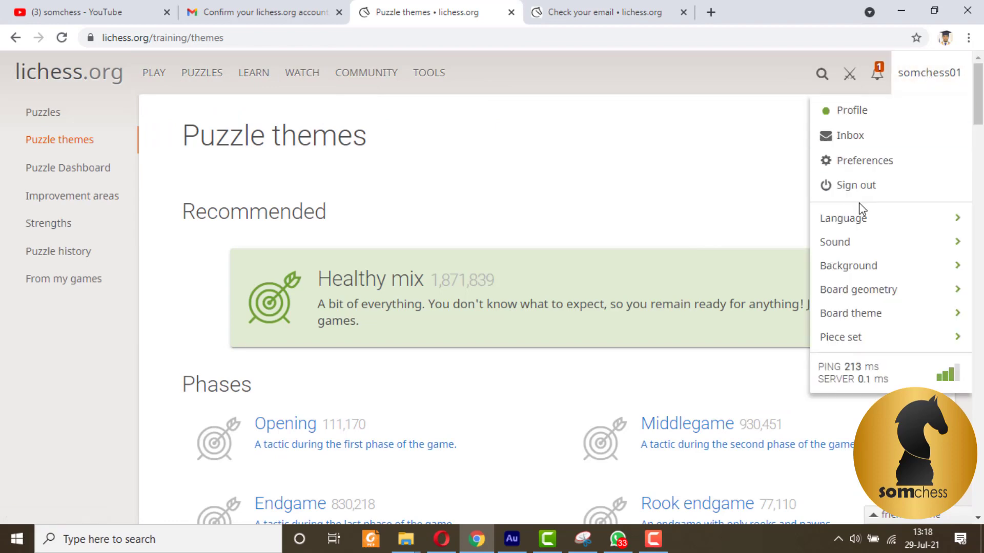
left_click(857, 275)
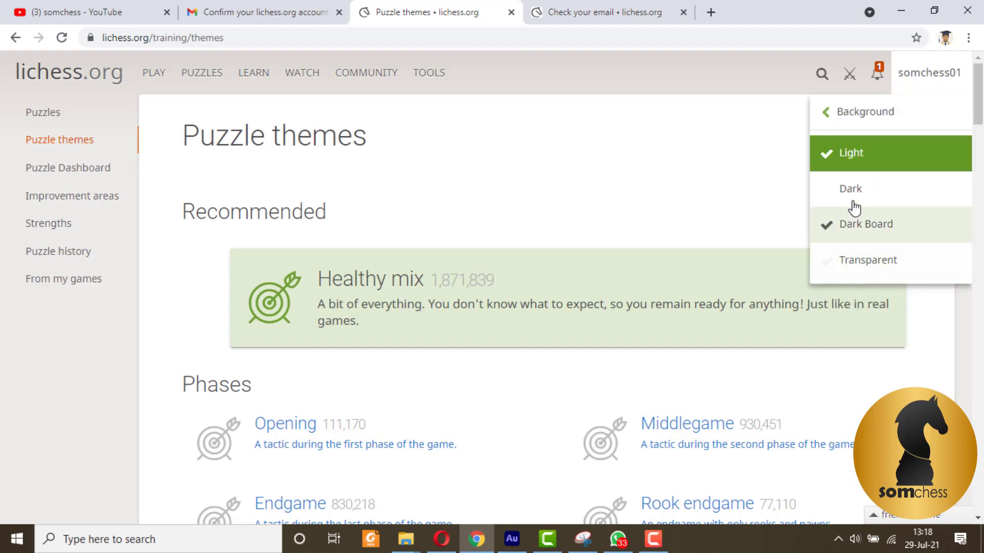
left_click(852, 192)
left_click(733, 176)
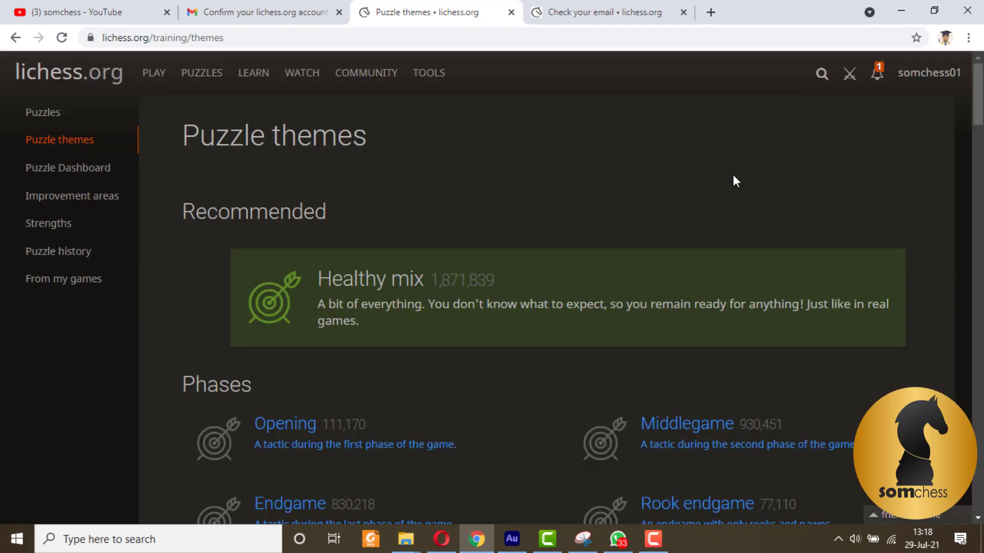
Step: Choose the blue board theme and allow lichess.org browser notifications
left_click(876, 74)
left_click(922, 79)
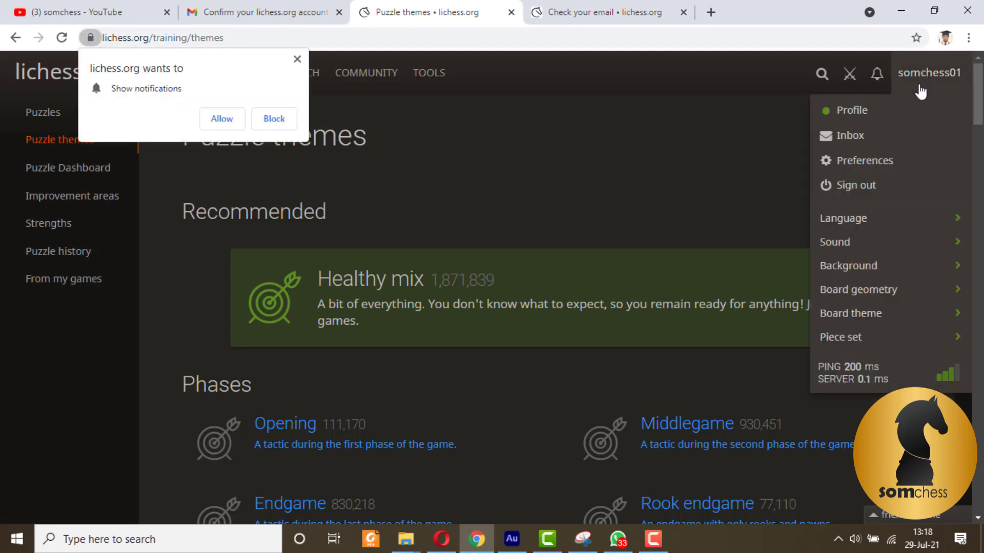
left_click(869, 315)
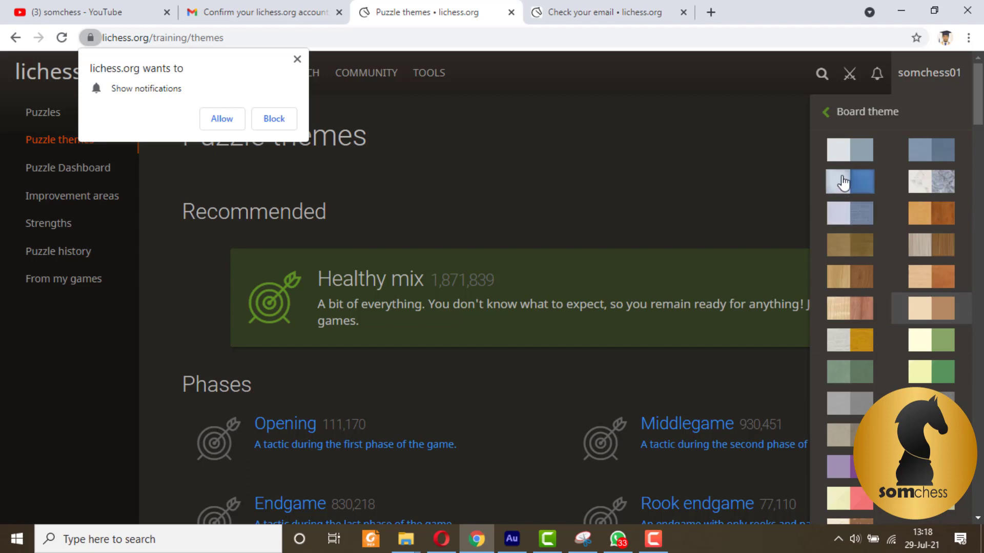
left_click(843, 185)
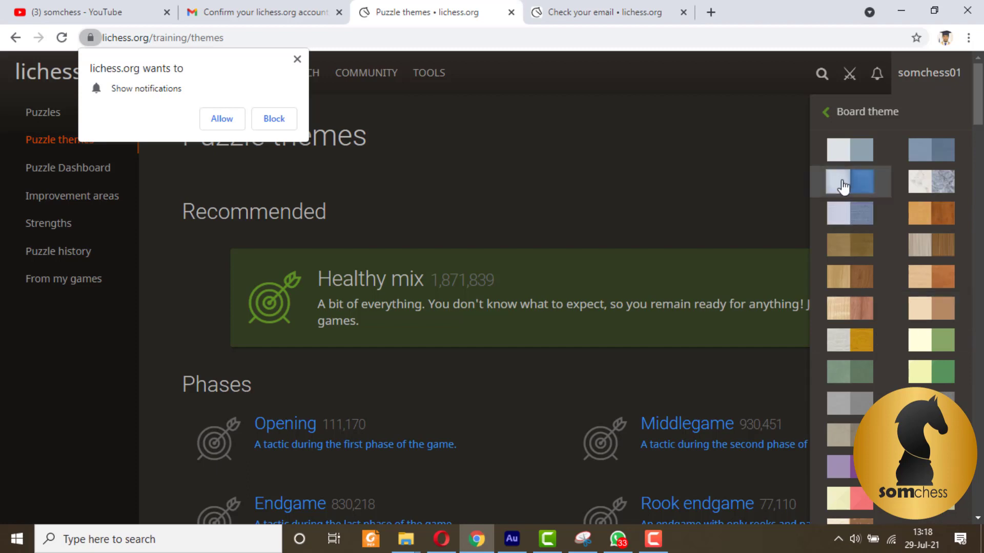
left_click(714, 173)
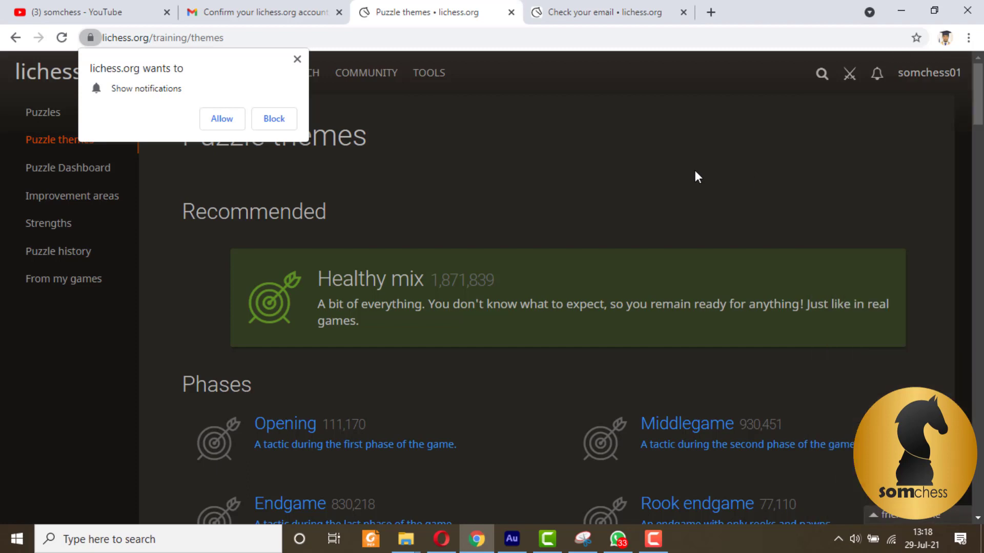
left_click(235, 118)
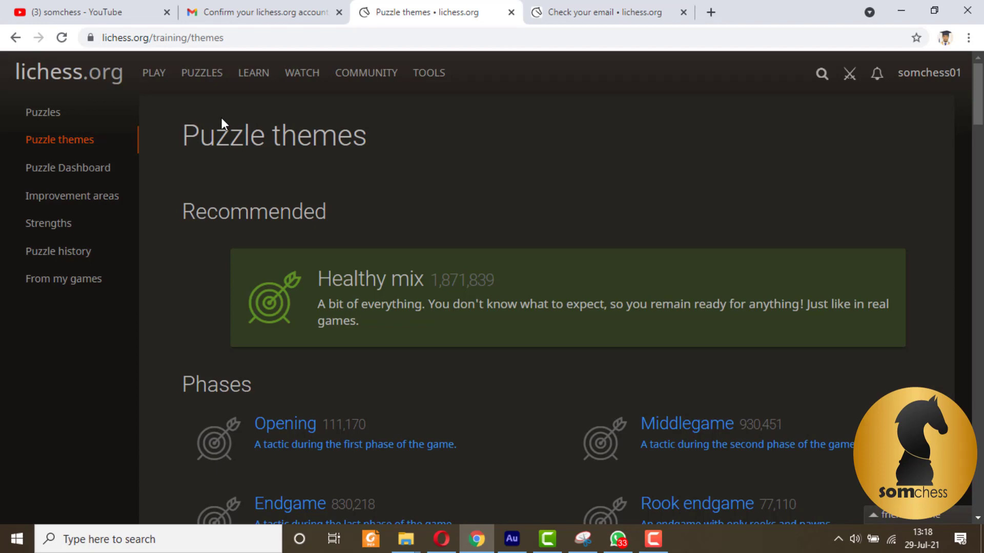